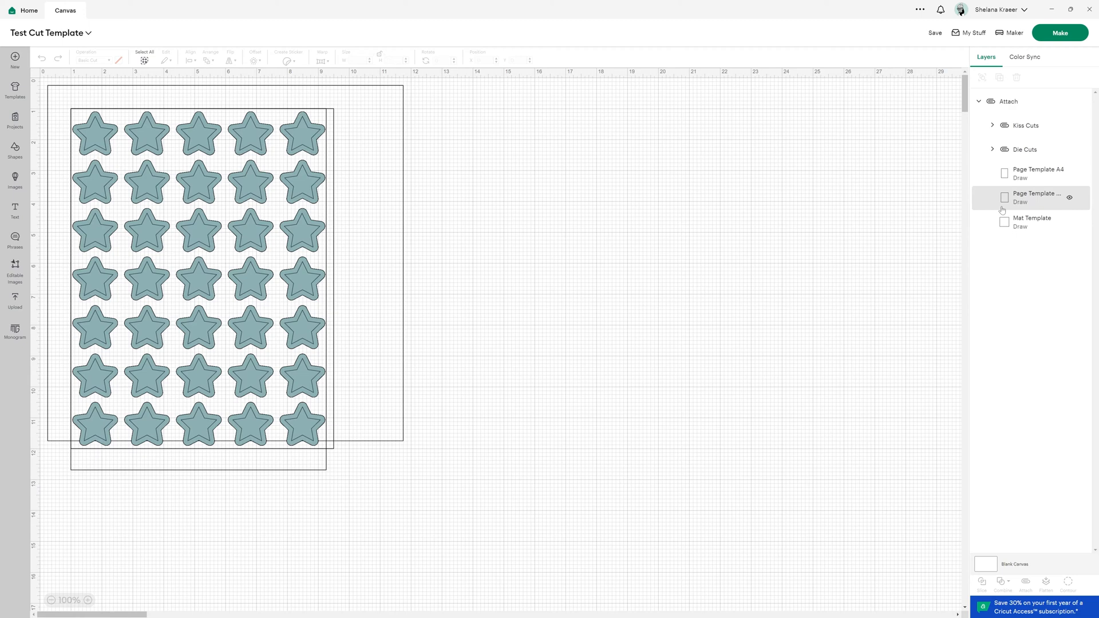
- Hide the second Page Template layer
click(1069, 198)
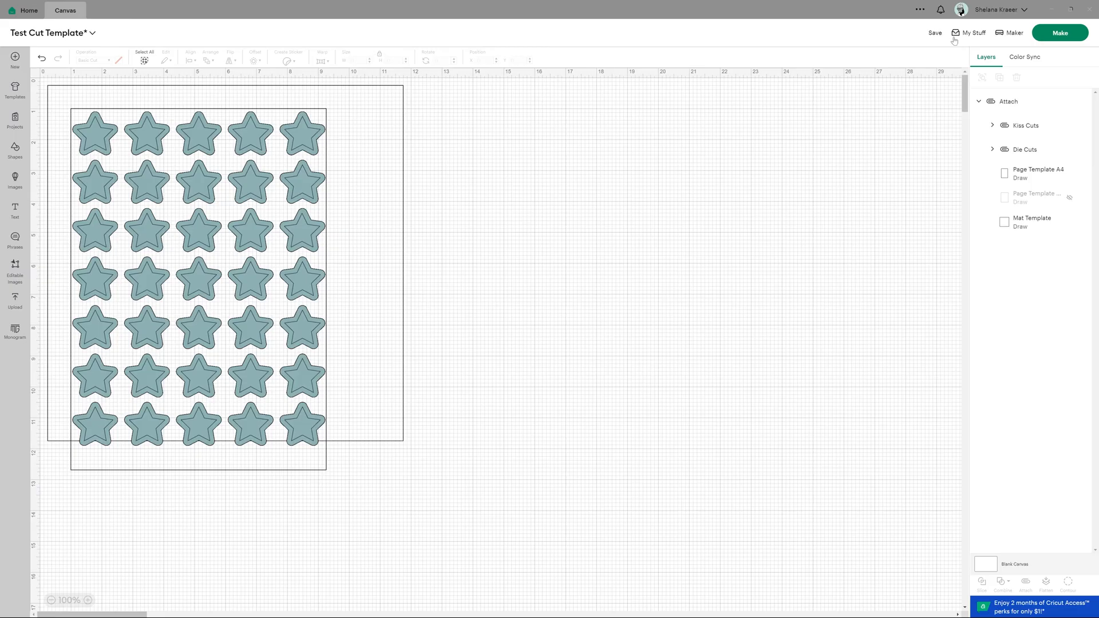
- Open the custom material settings for the Maker 0350 Bluetooth machine
click(984, 12)
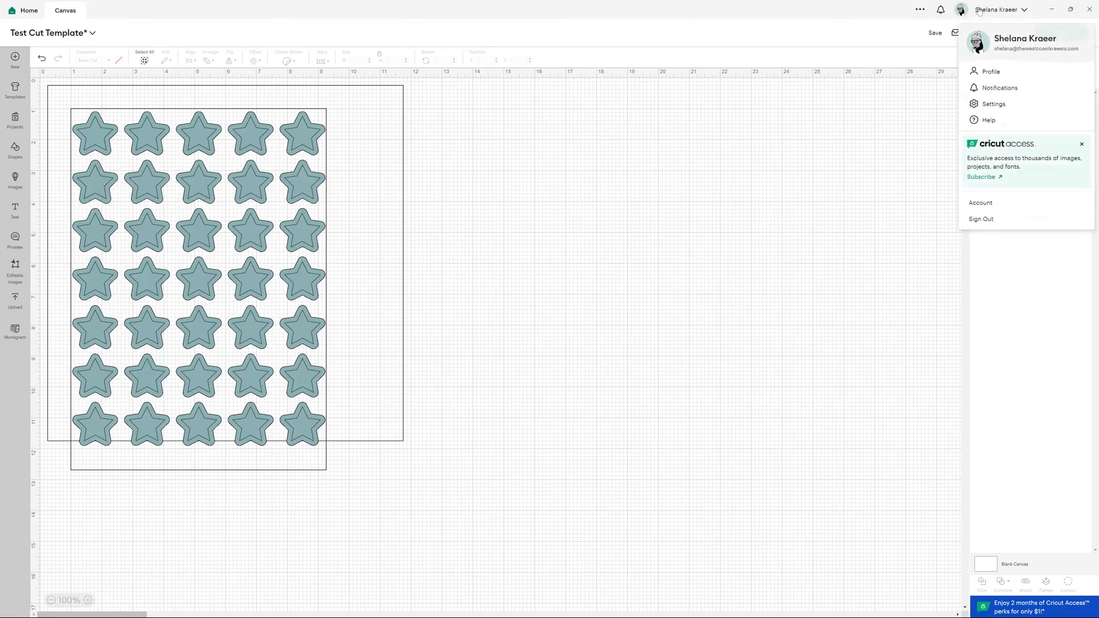
click(992, 104)
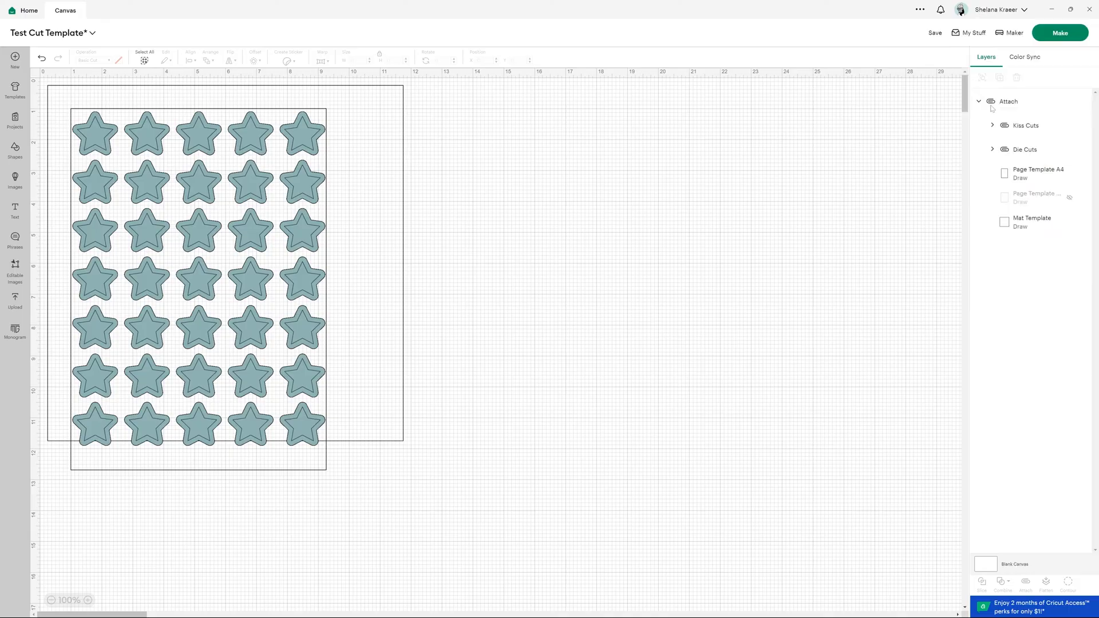
click(467, 85)
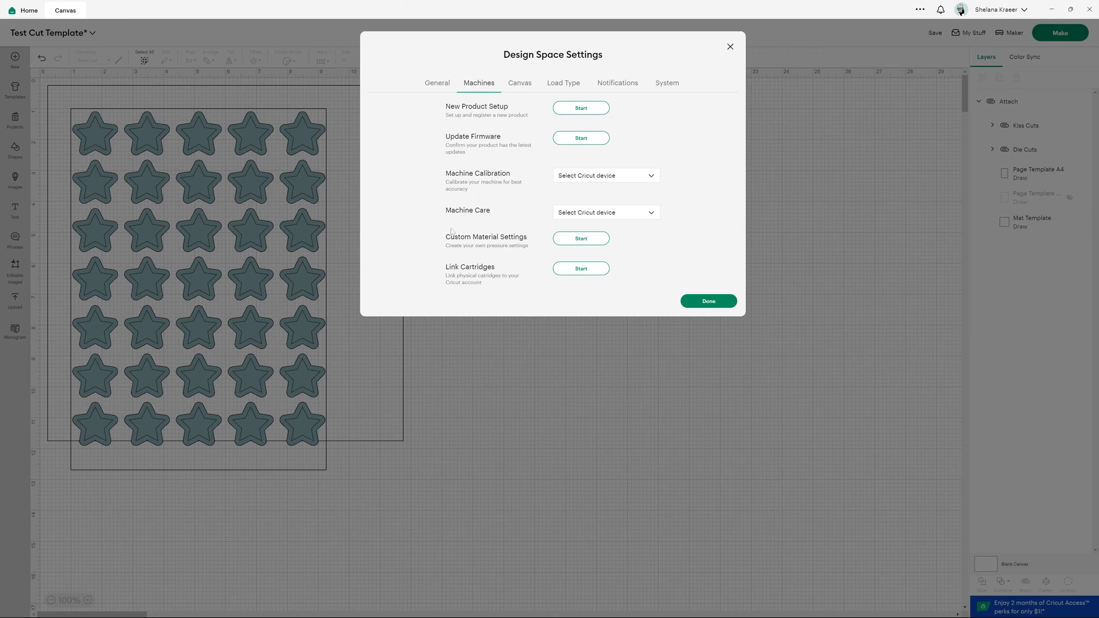
click(580, 239)
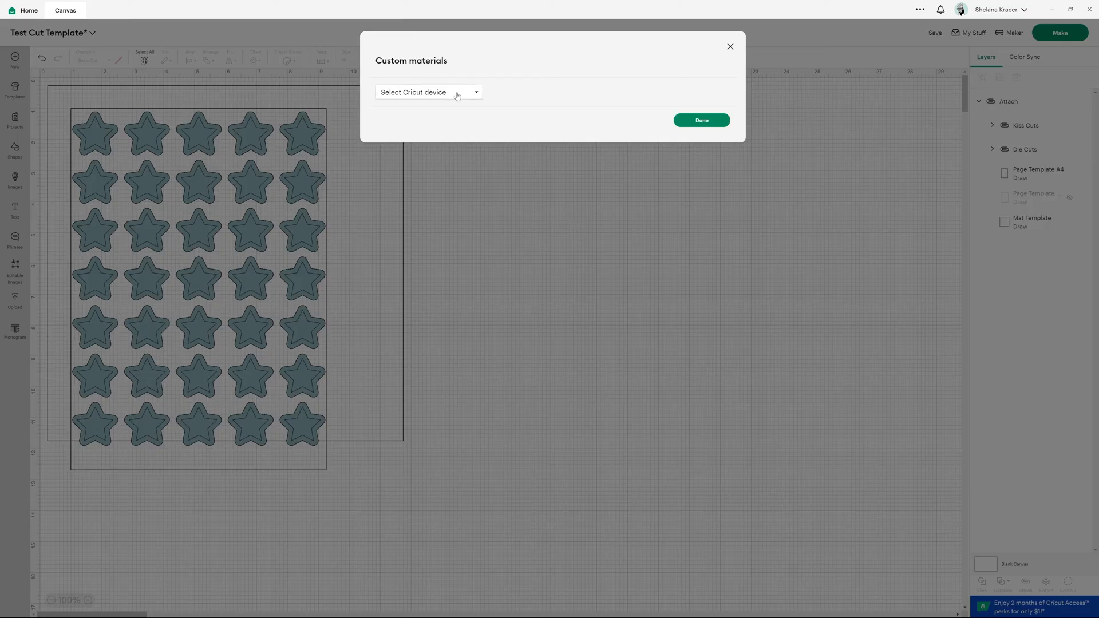
click(457, 95)
click(438, 114)
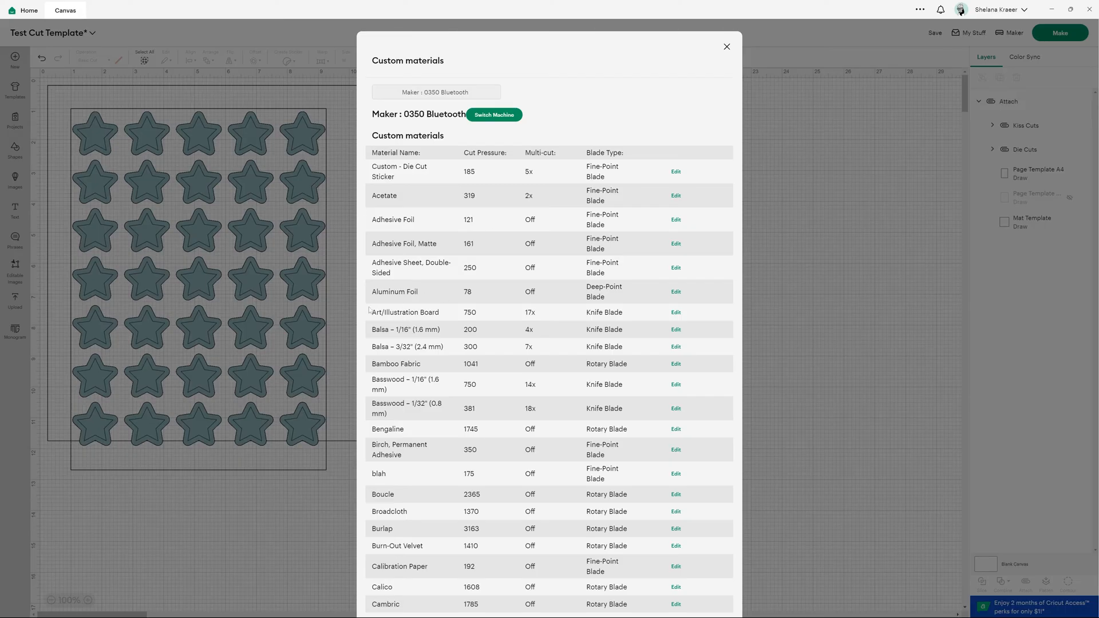
- Scroll through the custom materials list and examine the Custom - Sticker Sheets pressure and multi-cut settings
scroll(563, 327, down, 9)
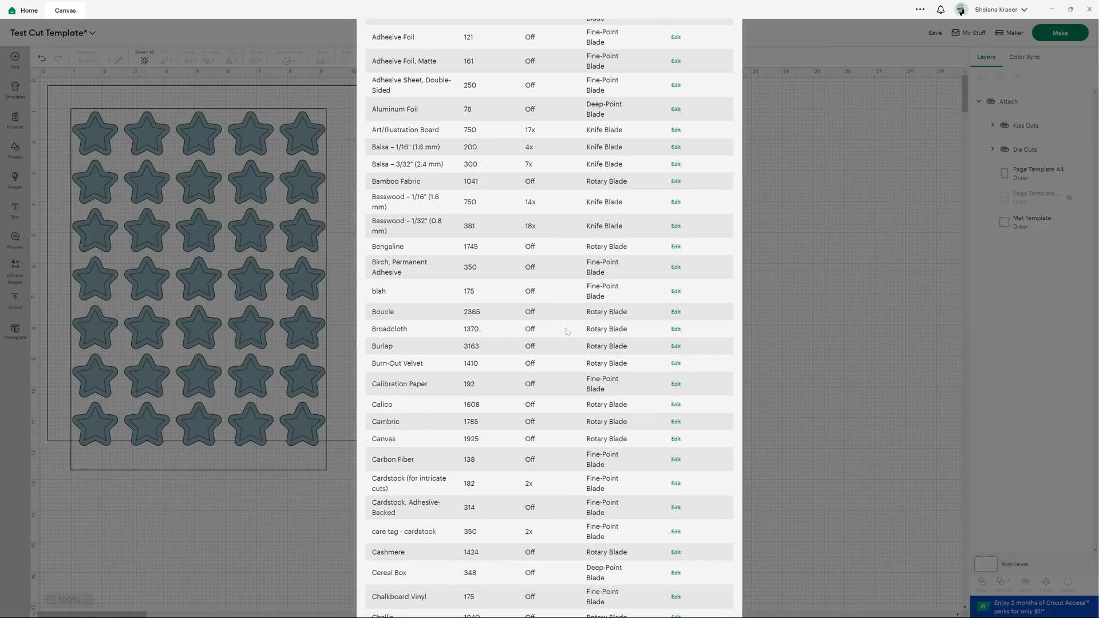
scroll(562, 327, down, 10)
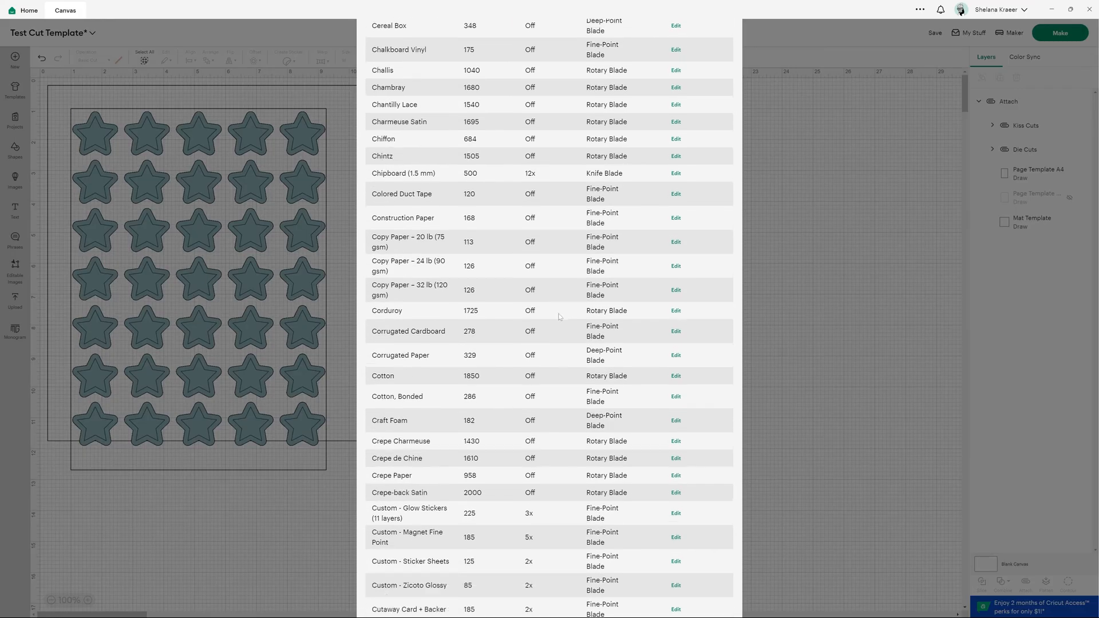
scroll(558, 302, down, 1)
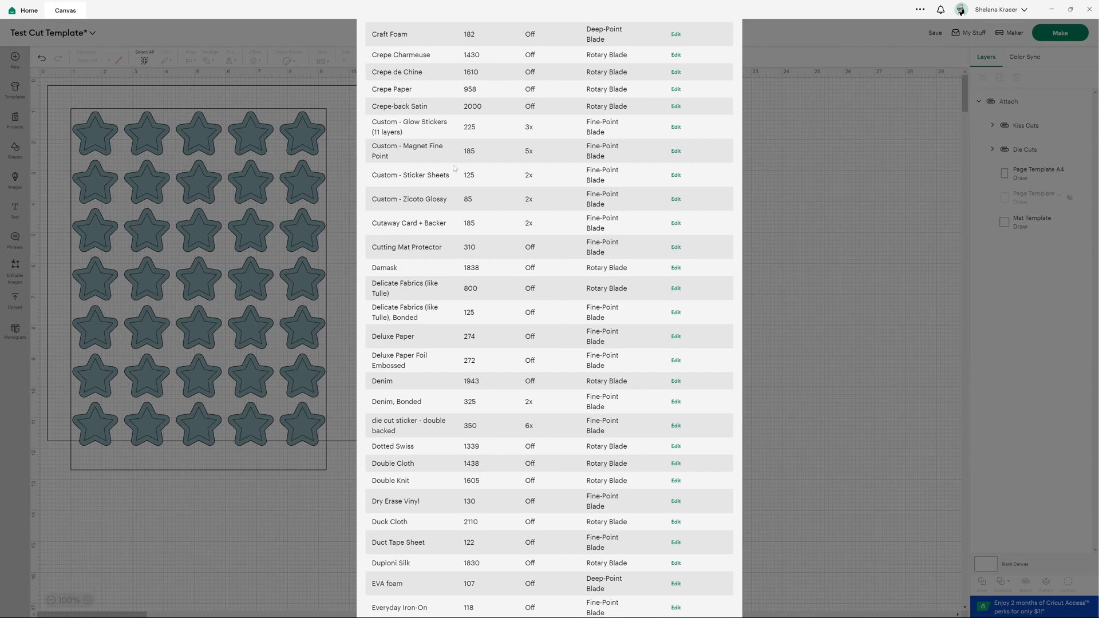
drag(372, 175, 551, 180)
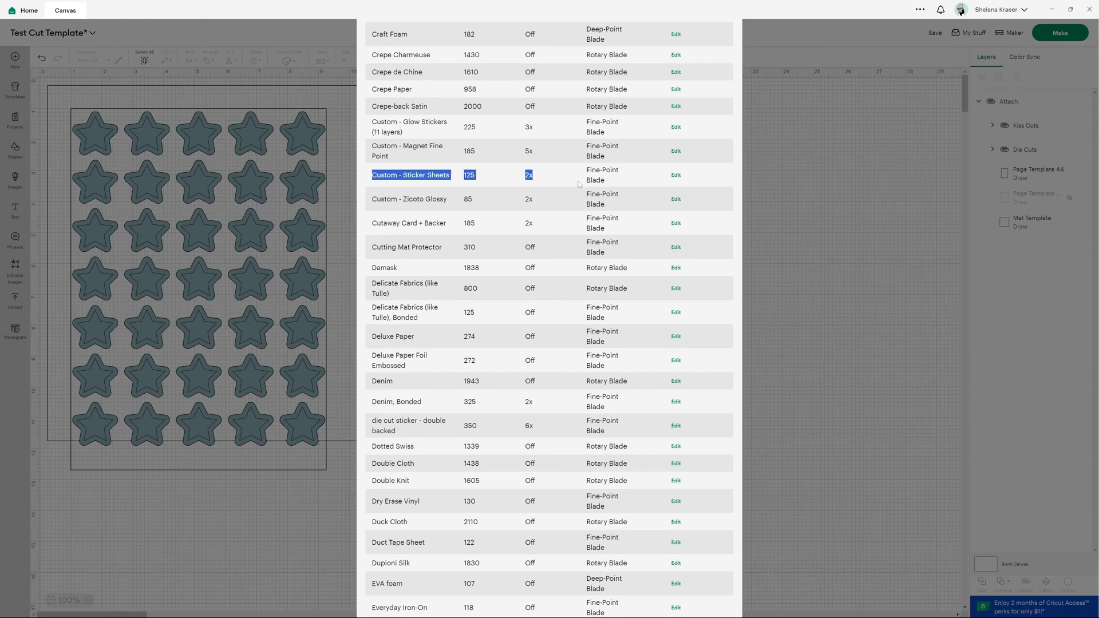
click(479, 174)
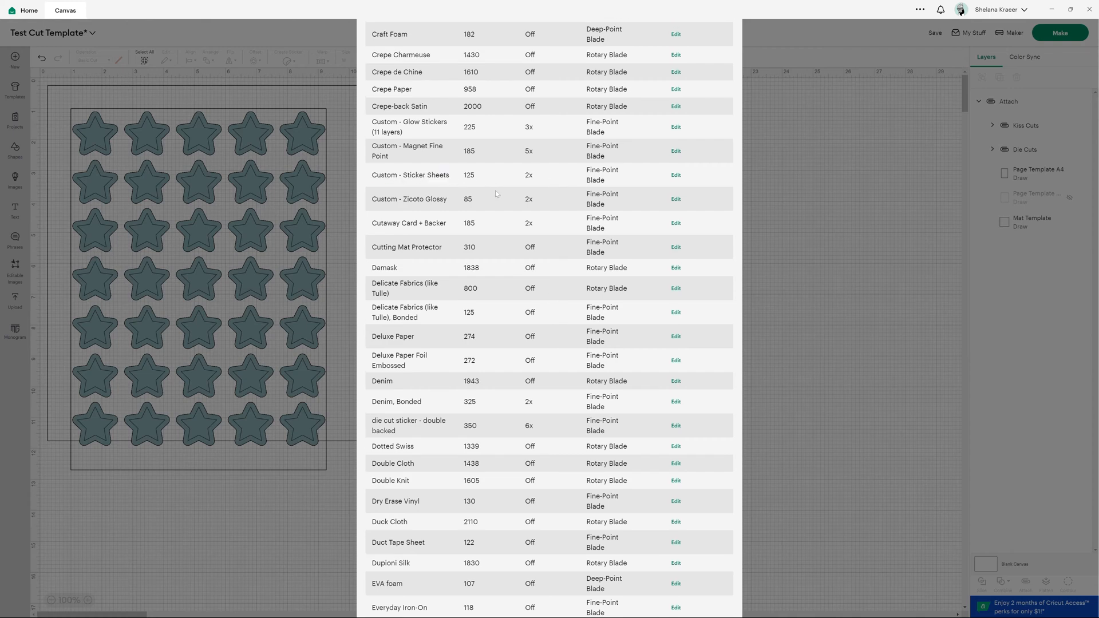
scroll(496, 195, down, 20)
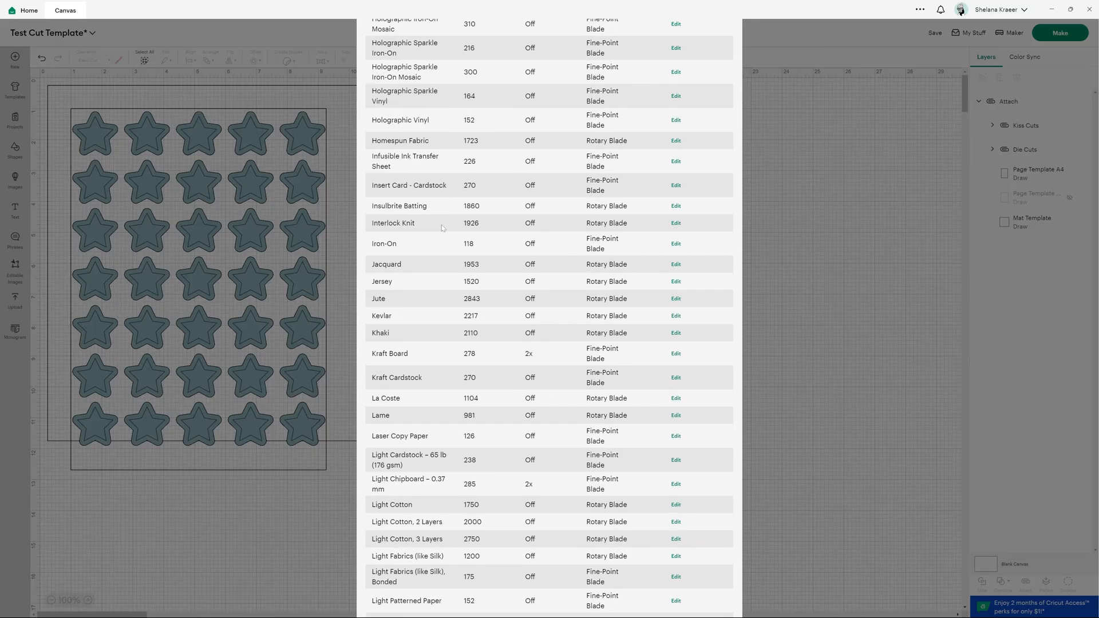
scroll(442, 228, down, 20)
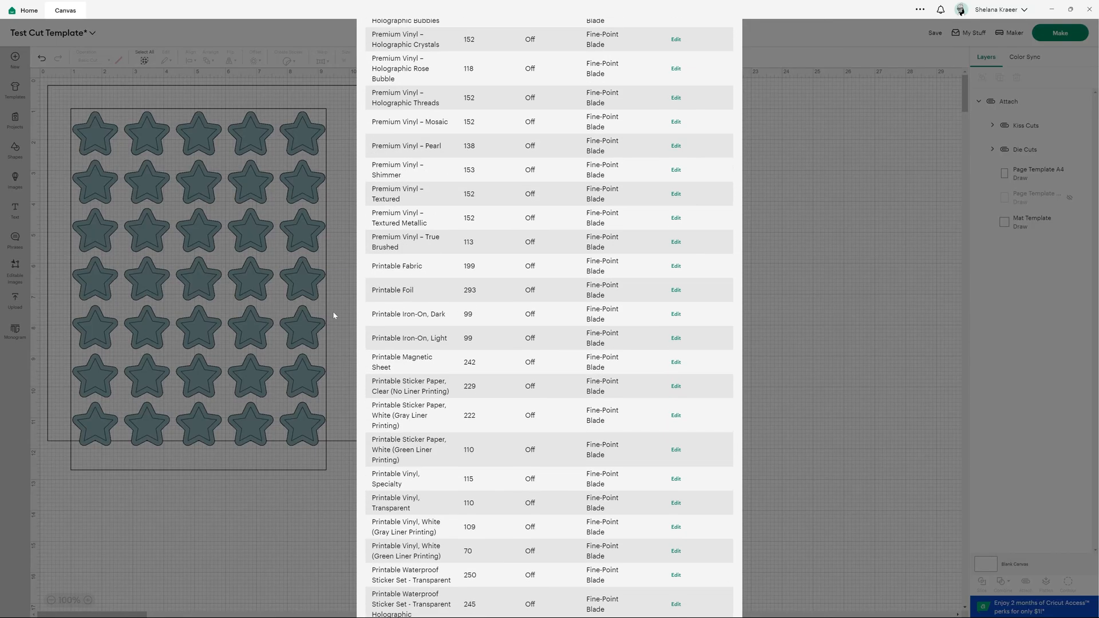
scroll(548, 370, down, 20)
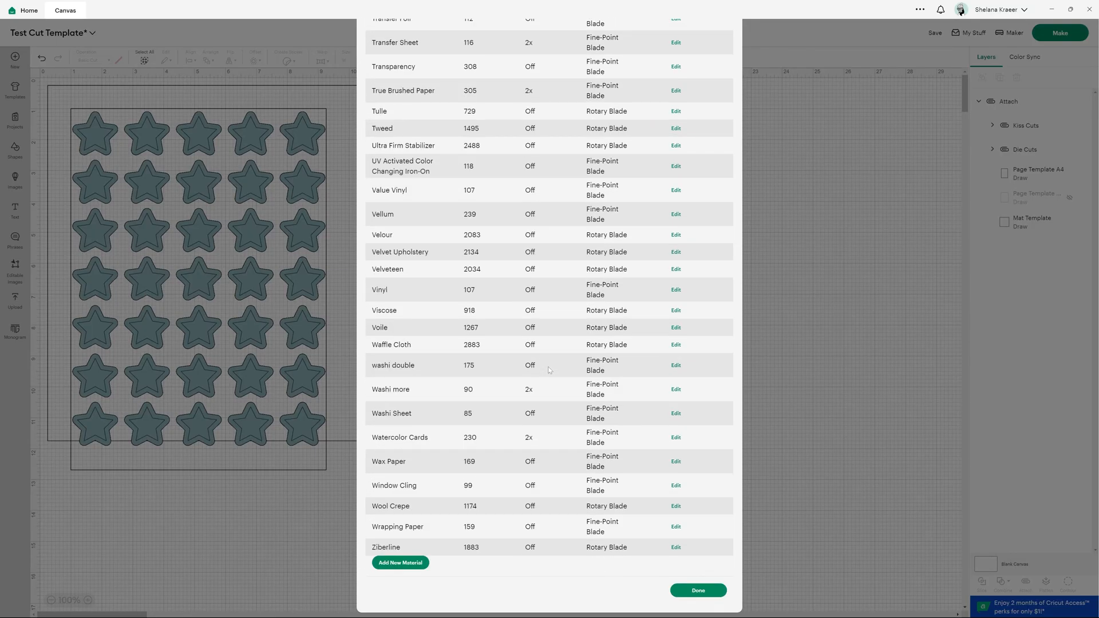
- Add a new custom material named 01 - Test
click(408, 567)
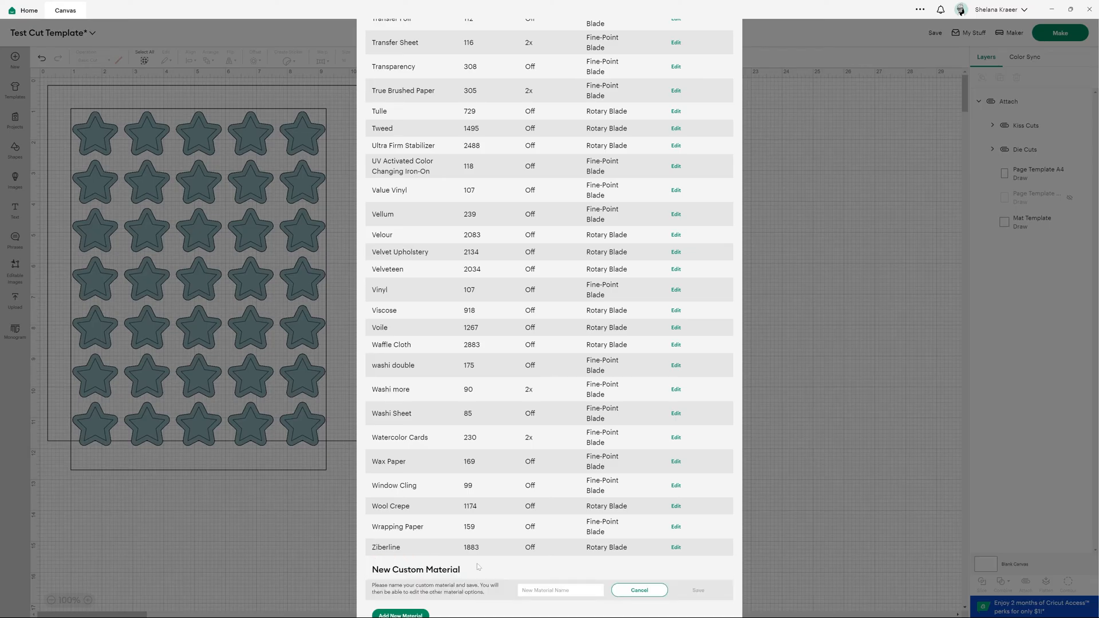
text(01 - Test)
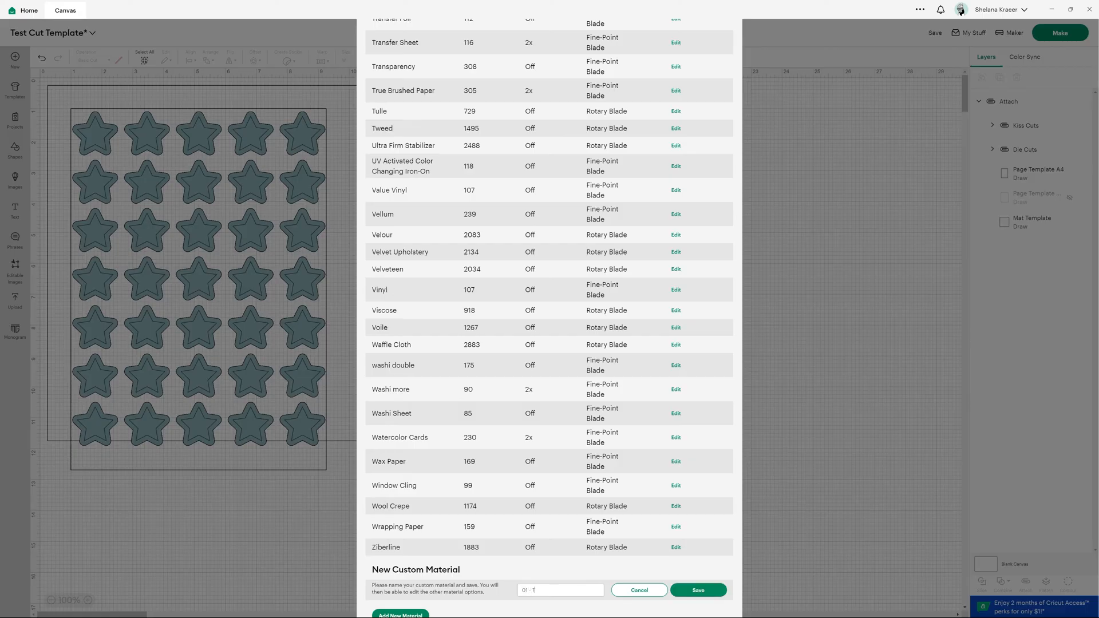
click(713, 593)
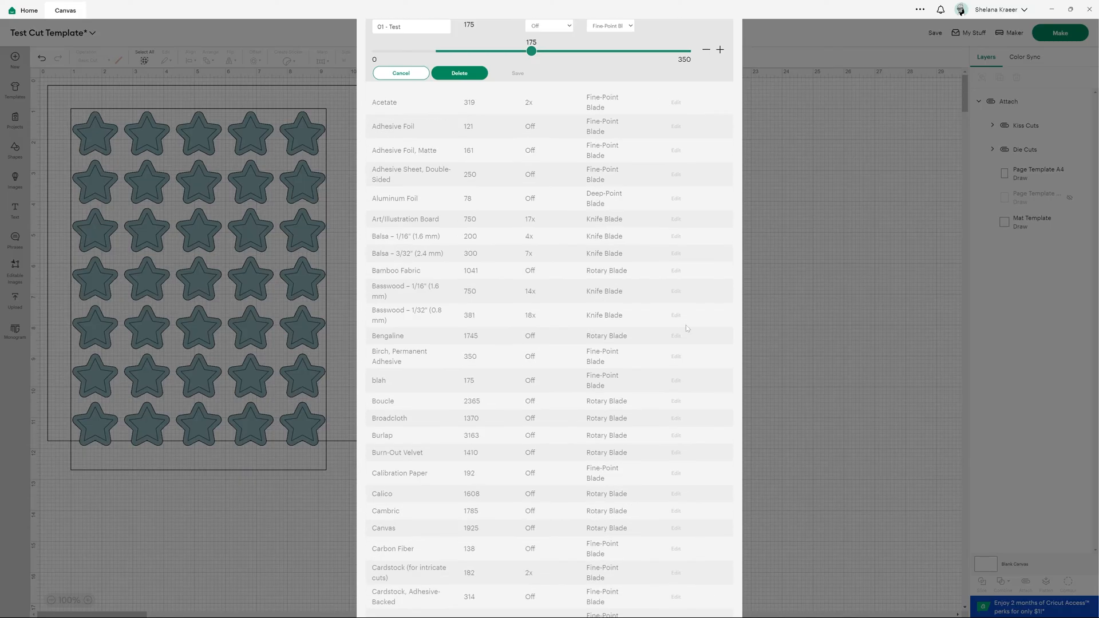
- Set 01 - Test to a cut pressure of 125 with 2x multi-cut and save it
scroll(508, 59, up, 1)
drag(531, 94, 486, 98)
click(538, 69)
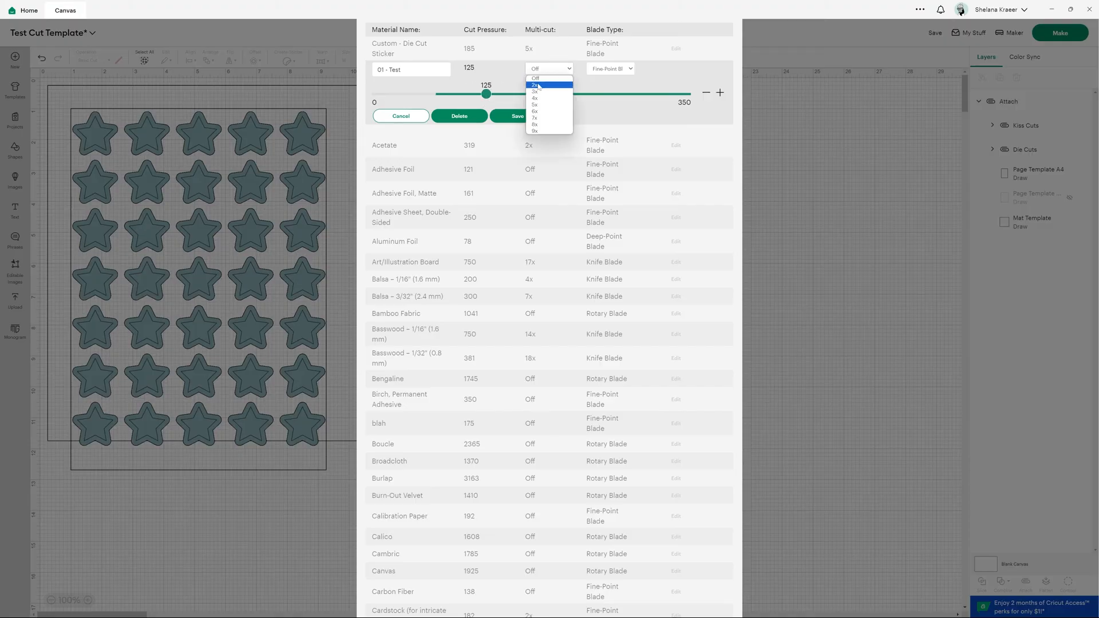
click(537, 85)
click(522, 114)
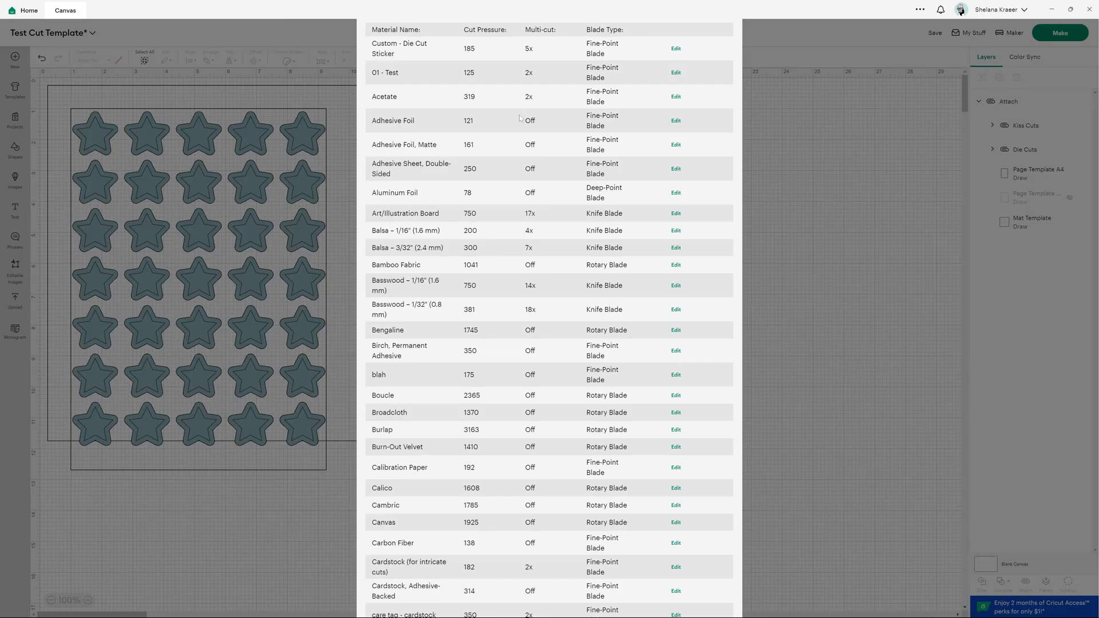
- Close and reopen the custom material settings for the Maker 0350 Bluetooth to check the saved material
scroll(726, 49, up, 3)
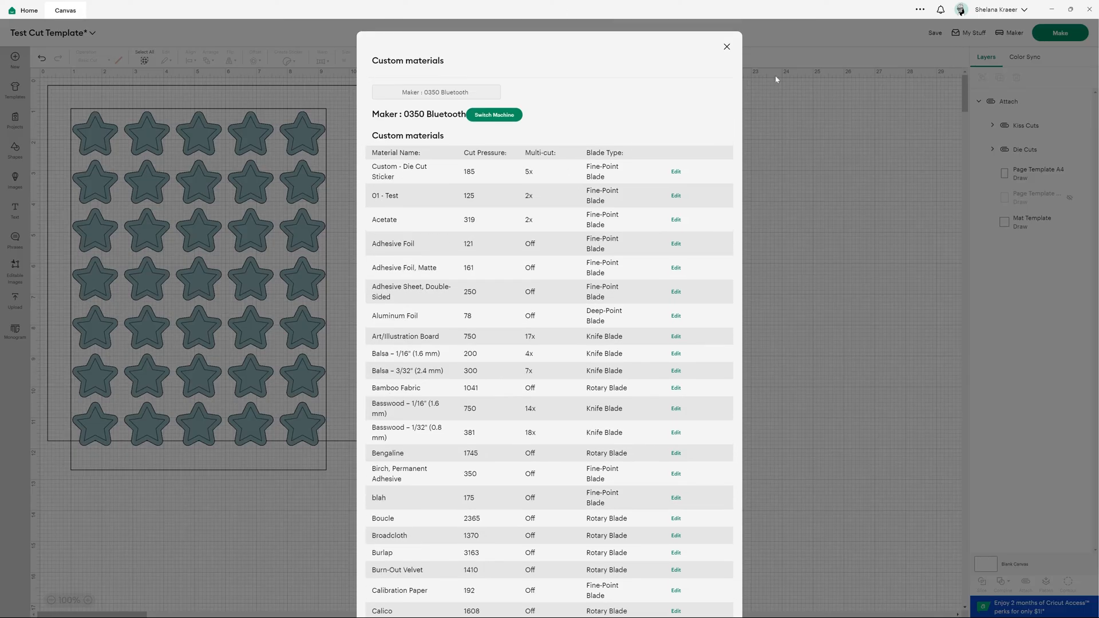
click(726, 46)
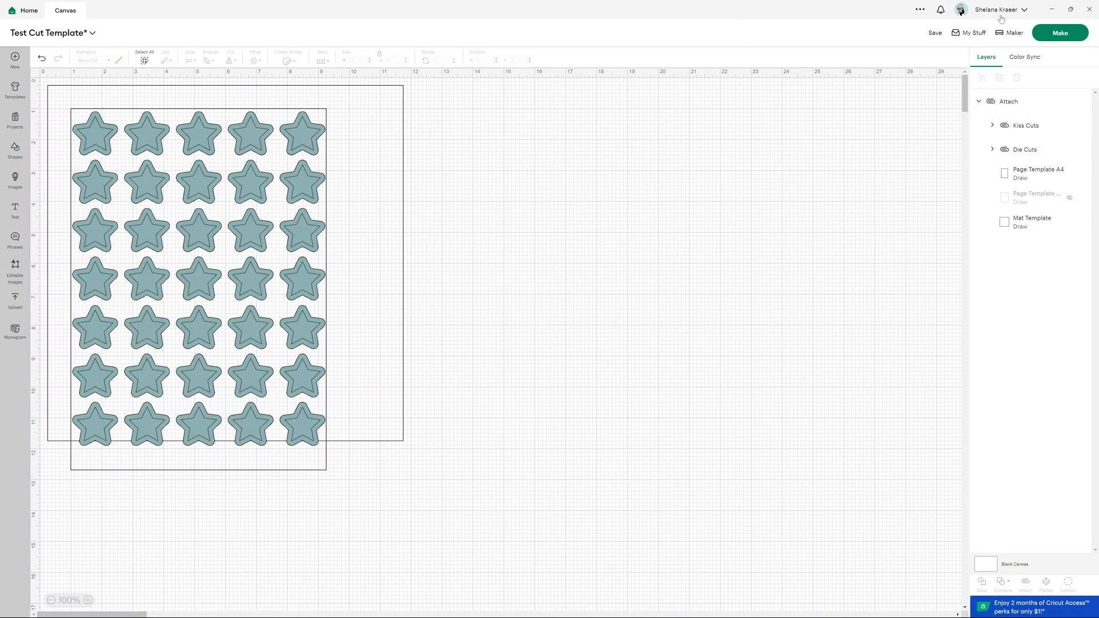
click(1003, 9)
click(990, 101)
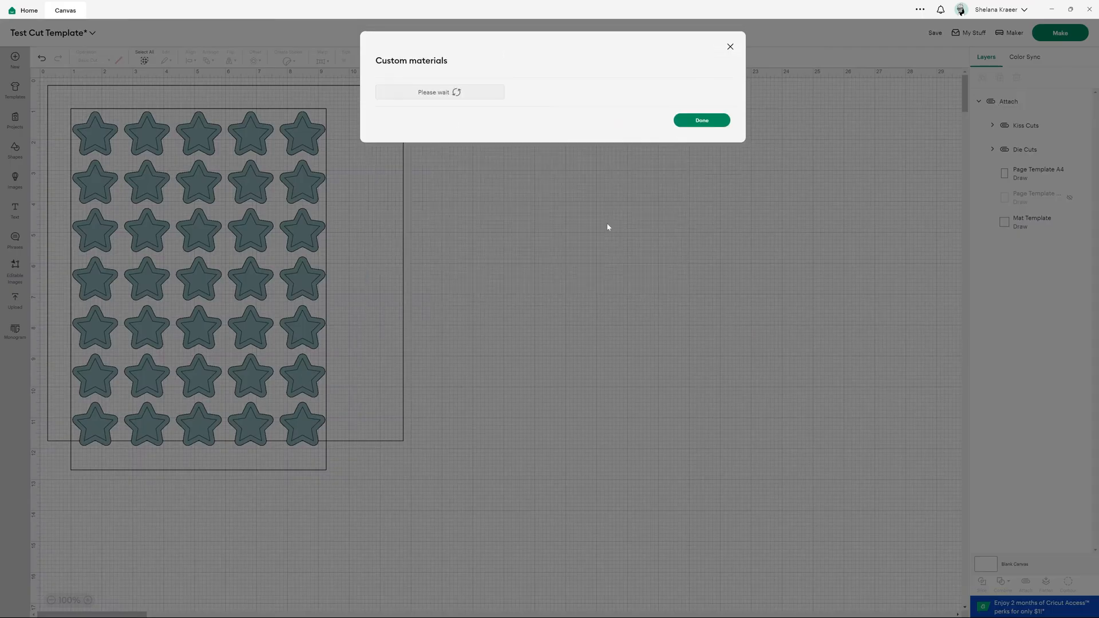
click(456, 92)
click(455, 114)
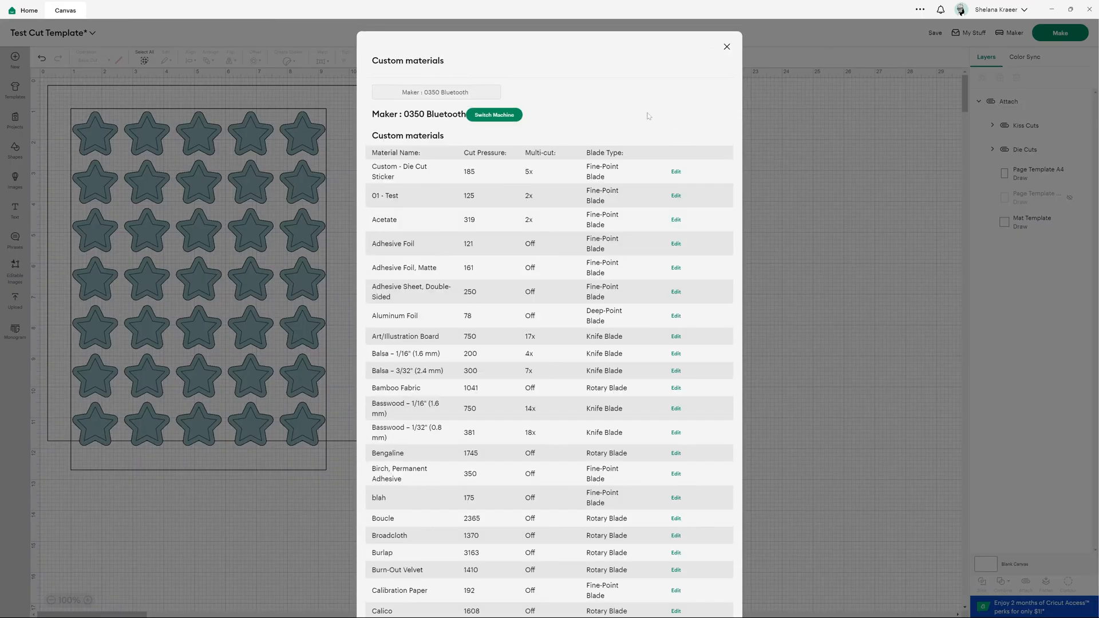
- Add a new custom material named 02 - Test
scroll(702, 123, down, 20)
scroll(693, 144, down, 20)
click(401, 563)
click(582, 586)
text(02 - Test)
click(699, 594)
- Set 02 - Test to a cut pressure of 150 with 2x multi-cut and save it
drag(532, 178, 509, 178)
click(547, 155)
click(540, 185)
click(515, 204)
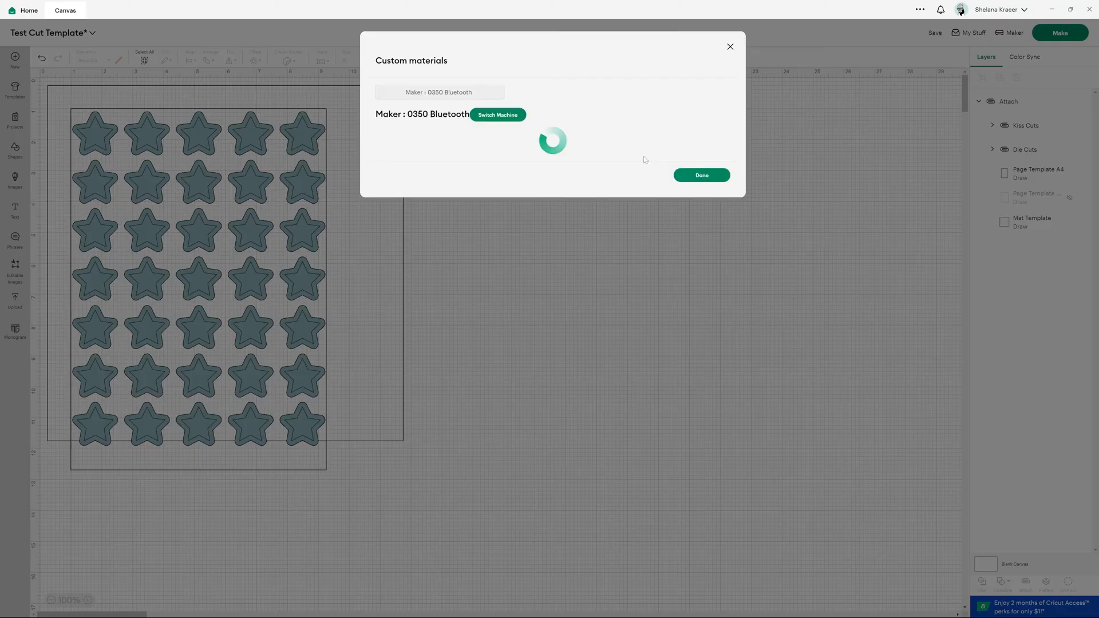
- Add a custom material named 03 - Test with 2x multi-cut at pressure 175 and save it
scroll(632, 218, down, 20)
scroll(632, 219, down, 10)
click(395, 560)
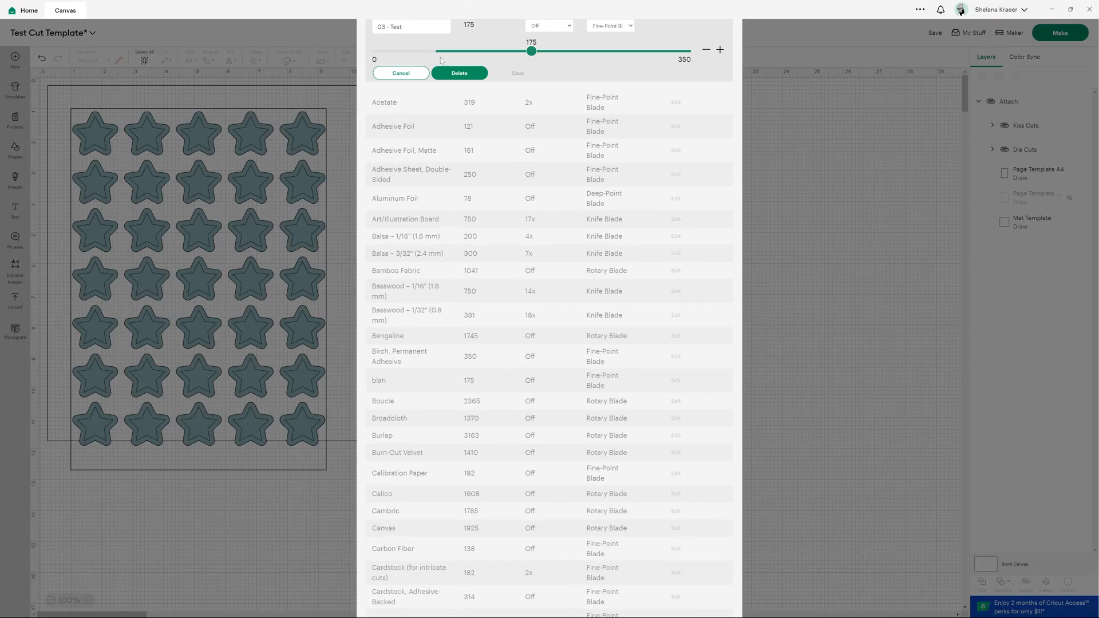
click(549, 25)
click(541, 53)
click(518, 73)
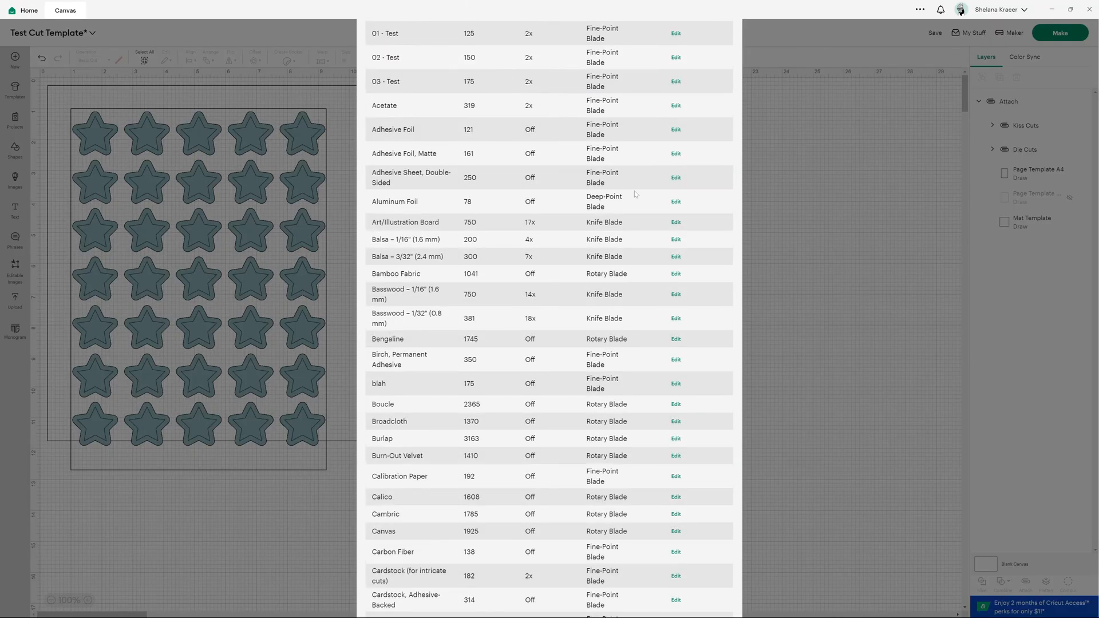
- Close and reopen the custom material settings for the Maker 0350 Bluetooth
scroll(633, 194, down, 20)
click(704, 584)
click(1001, 10)
click(996, 162)
click(479, 85)
click(581, 238)
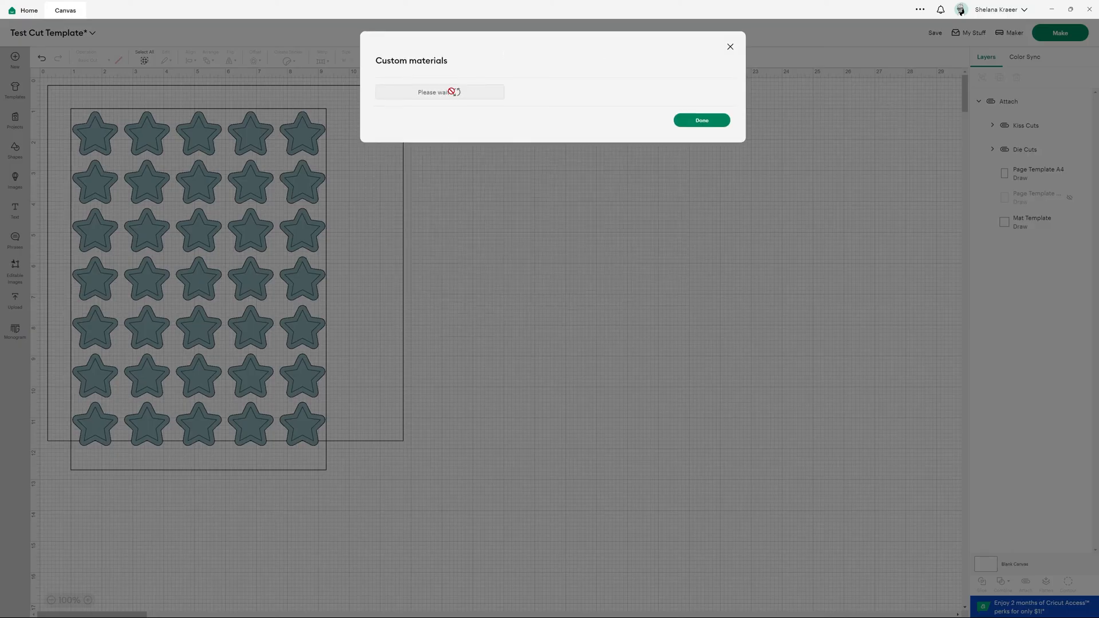
click(451, 93)
click(439, 115)
- Add a new custom material named 04 - Test
scroll(497, 423, down, 20)
click(400, 562)
click(559, 590)
text(04 - Test)
click(713, 592)
- Set 04 - Test to a cut pressure of 200 with 2x multi-cut, save it, and close the dialog
drag(532, 52, 556, 53)
click(551, 27)
click(543, 43)
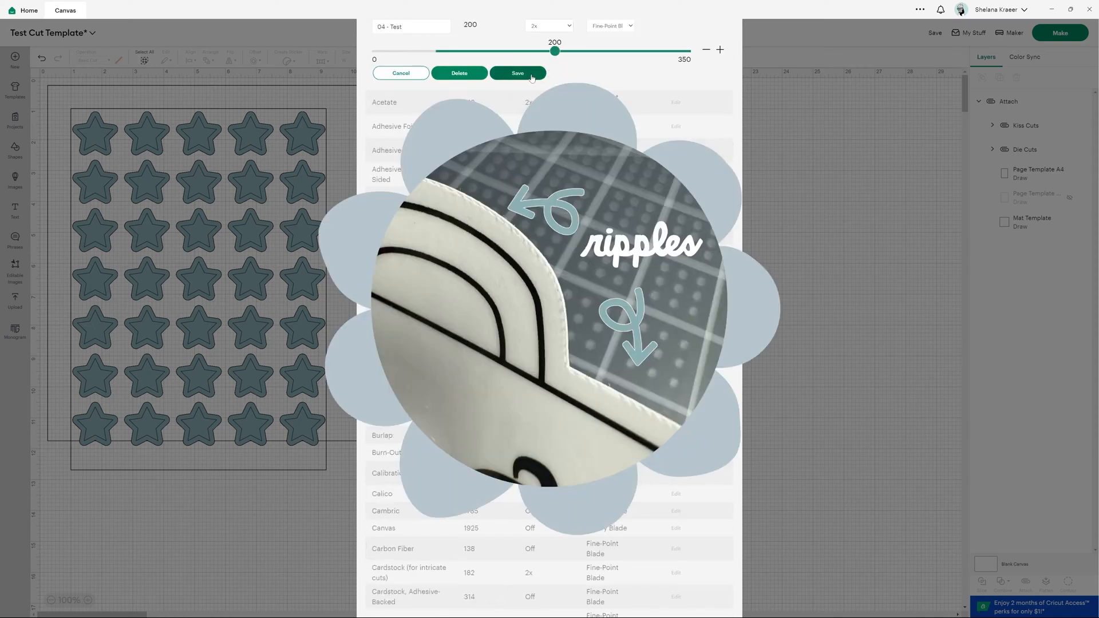
click(529, 74)
scroll(533, 76, up, 3)
click(726, 47)
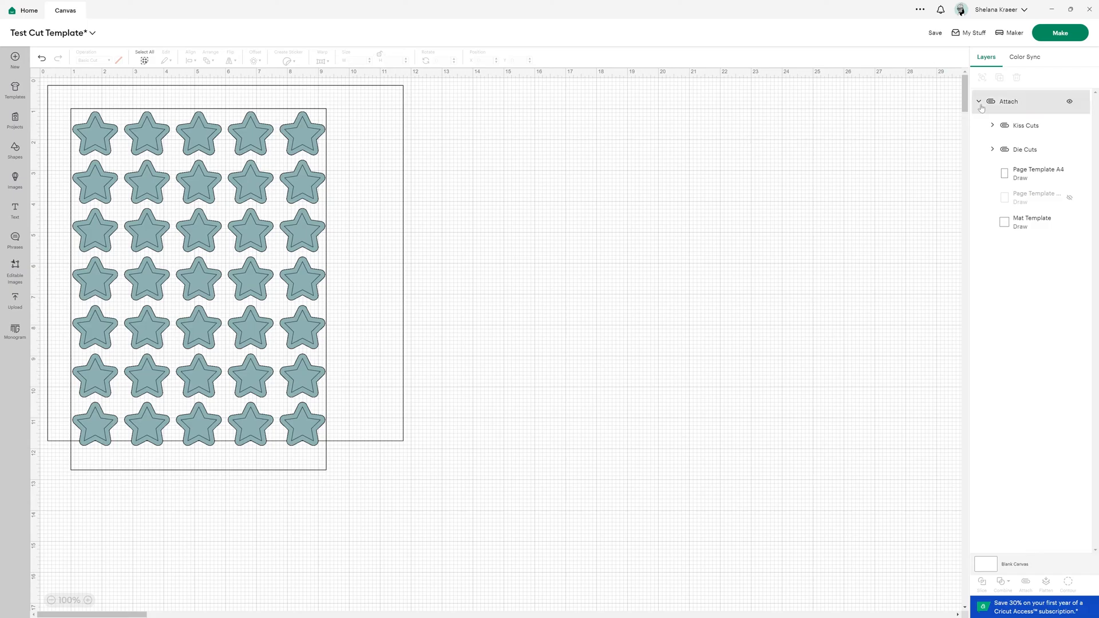
- Hide the Die Cuts group and Kiss Cuts rows 2 through 7 in the layers
mouse_move(995, 147)
click(1069, 151)
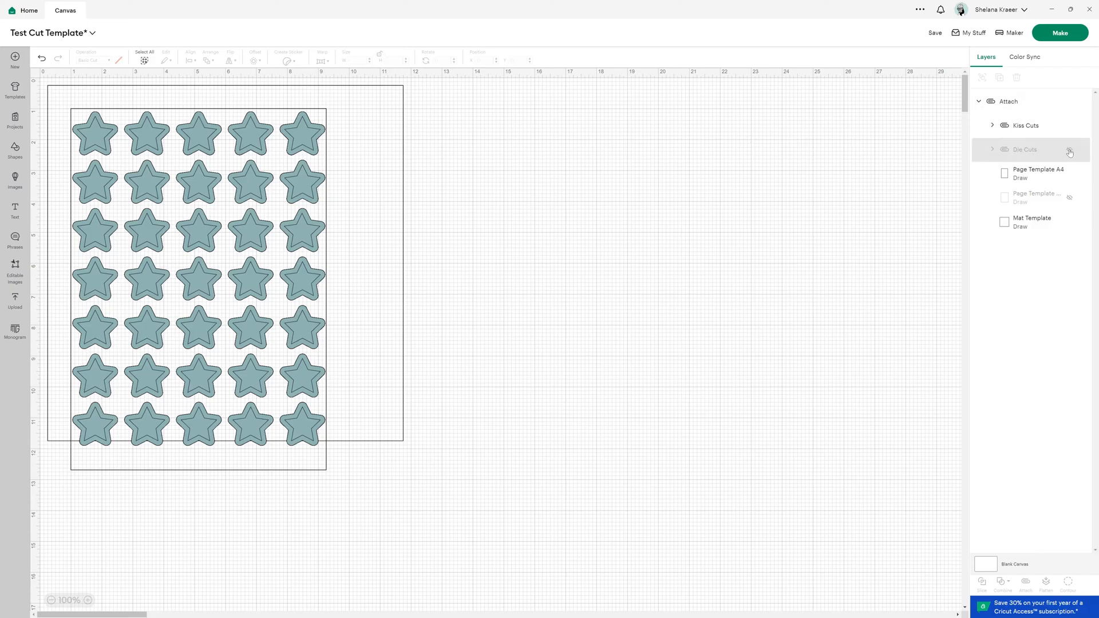
click(992, 126)
click(1069, 174)
click(1069, 197)
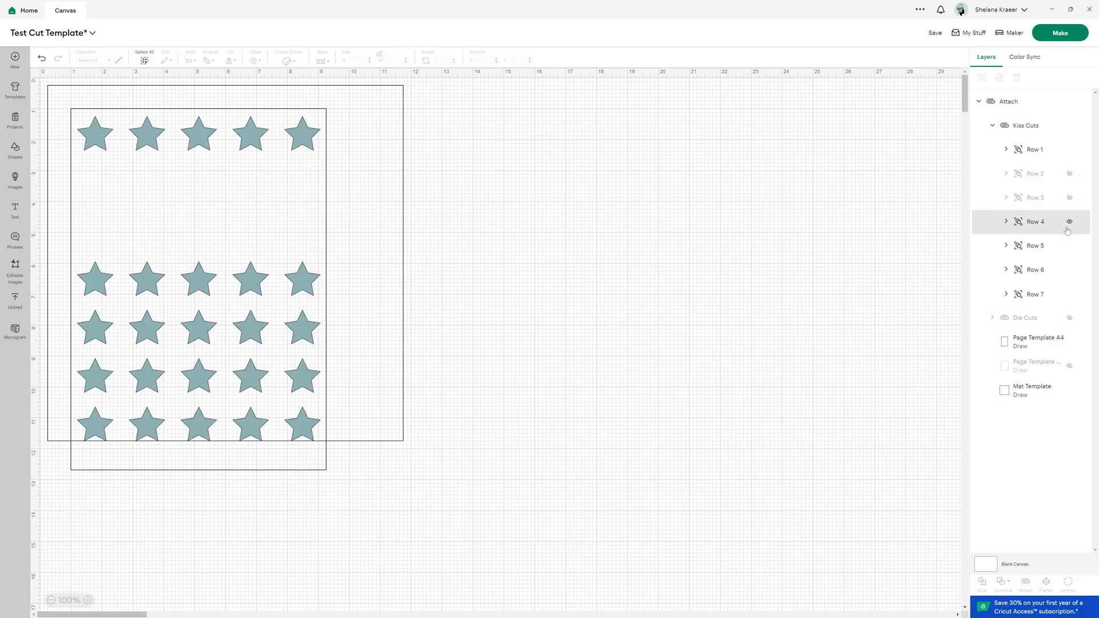
click(1069, 222)
click(1069, 246)
click(1069, 270)
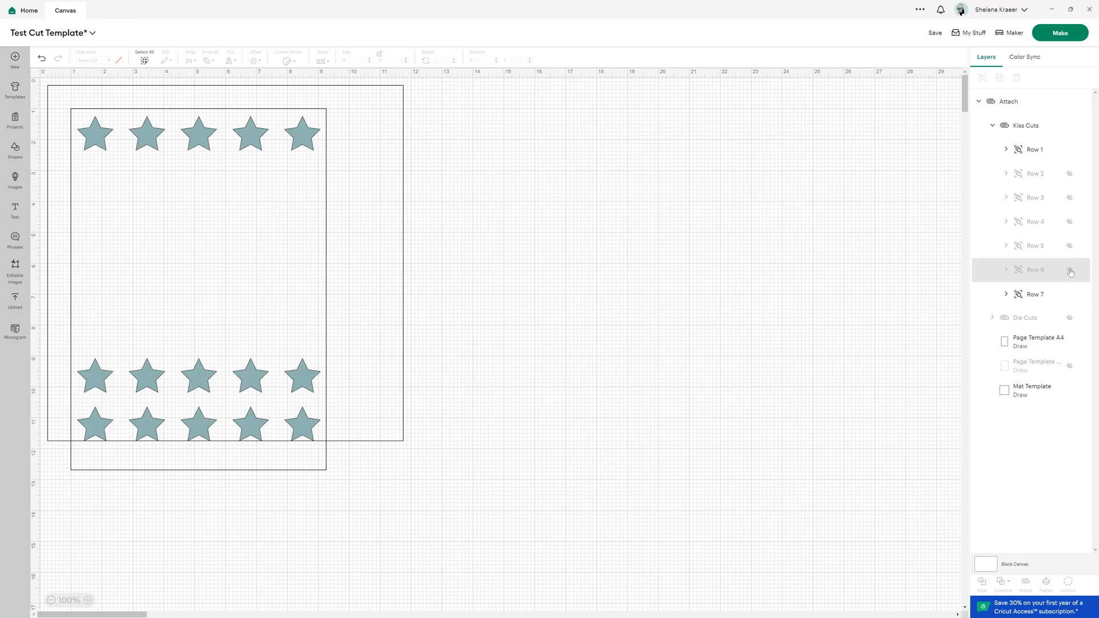
click(1069, 294)
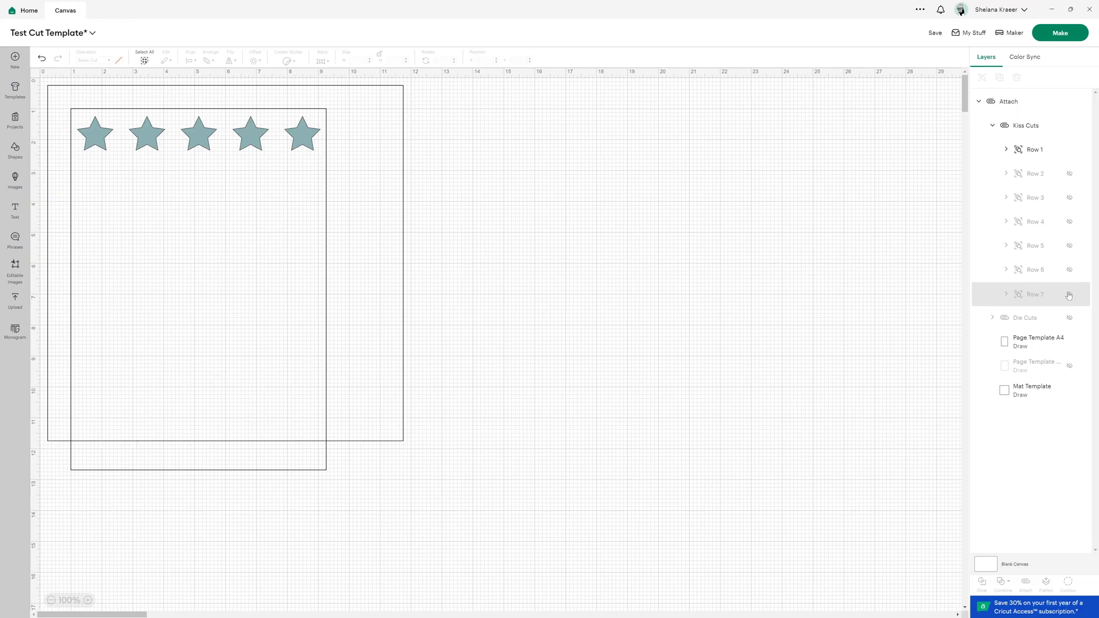
- Expand Kiss Cuts Row 1 and hide its stars 2, 3 and 4
click(1006, 149)
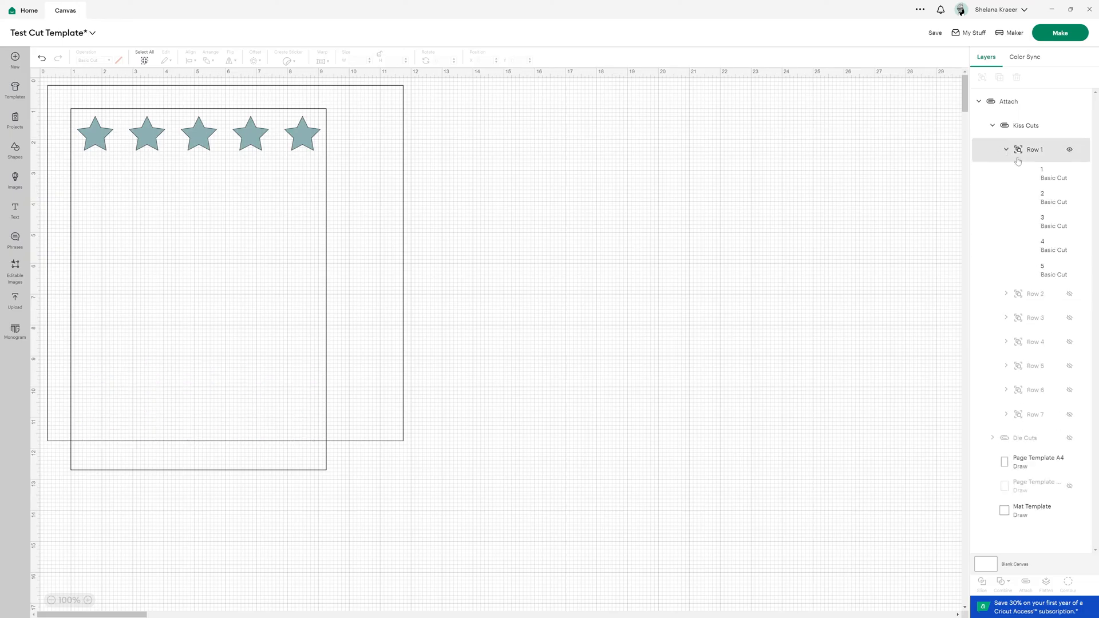
click(1069, 197)
click(1069, 222)
click(1069, 245)
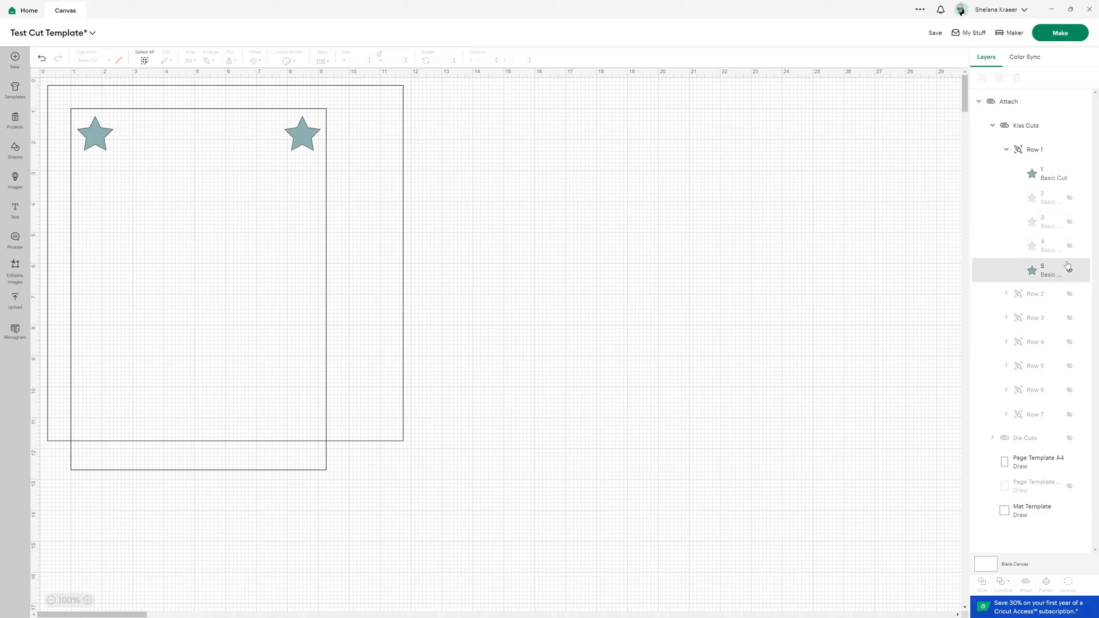
- Hide star 5 of Kiss Cuts Row 1, leaving only star 1, and send the design to the mat preview
click(1069, 270)
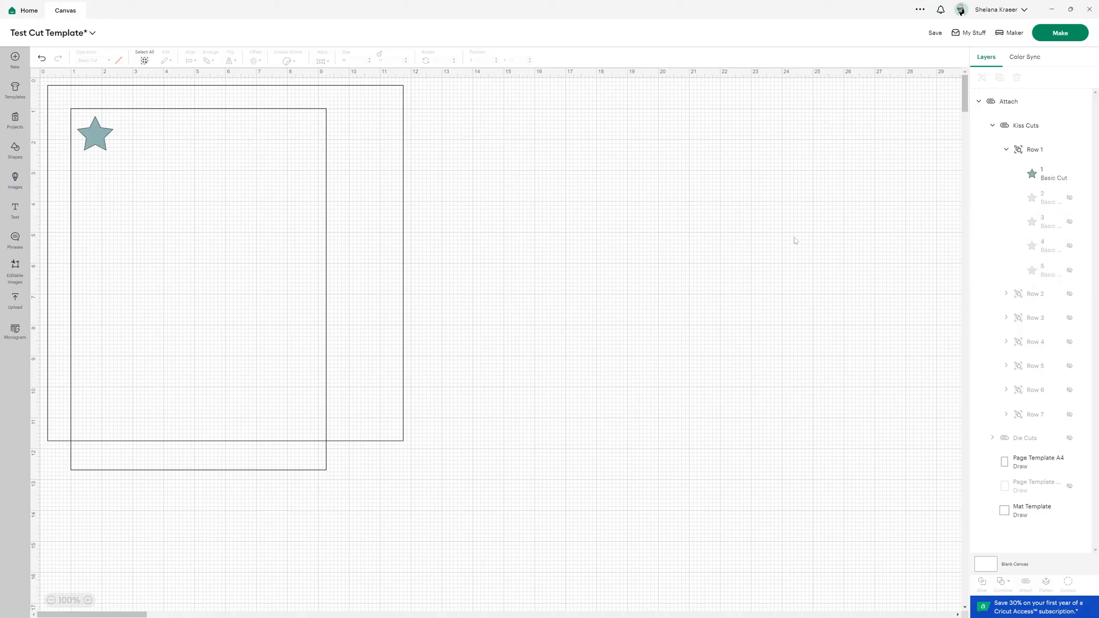
click(1056, 34)
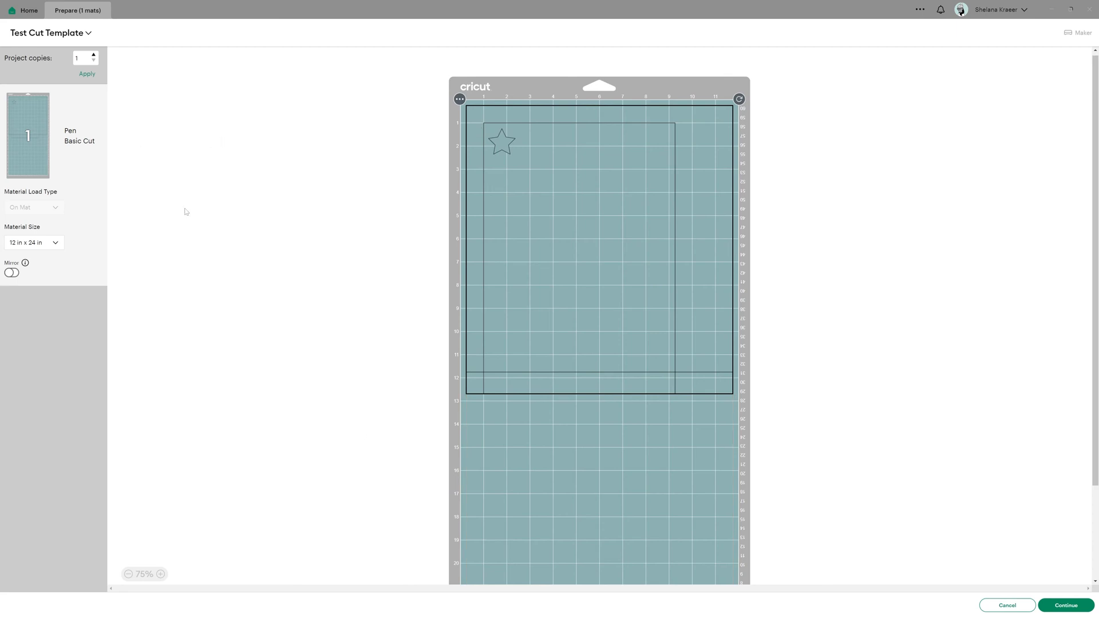
scroll(576, 535, down, 2)
scroll(490, 257, up, 2)
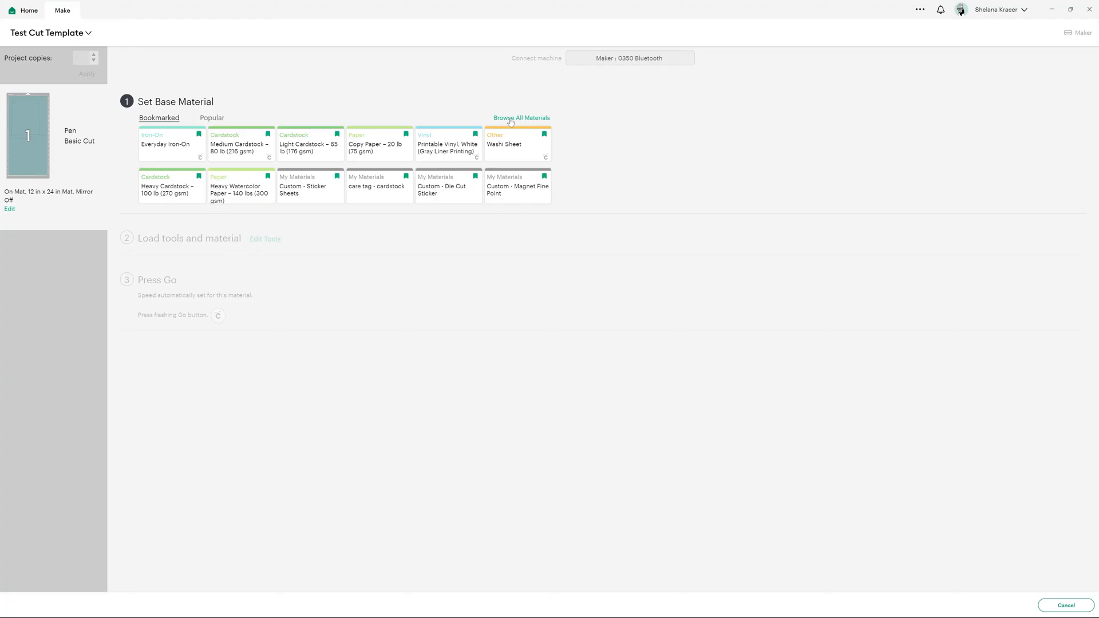
- Open the material settings from the full materials list and look through the custom materials and their cut pressures
click(510, 119)
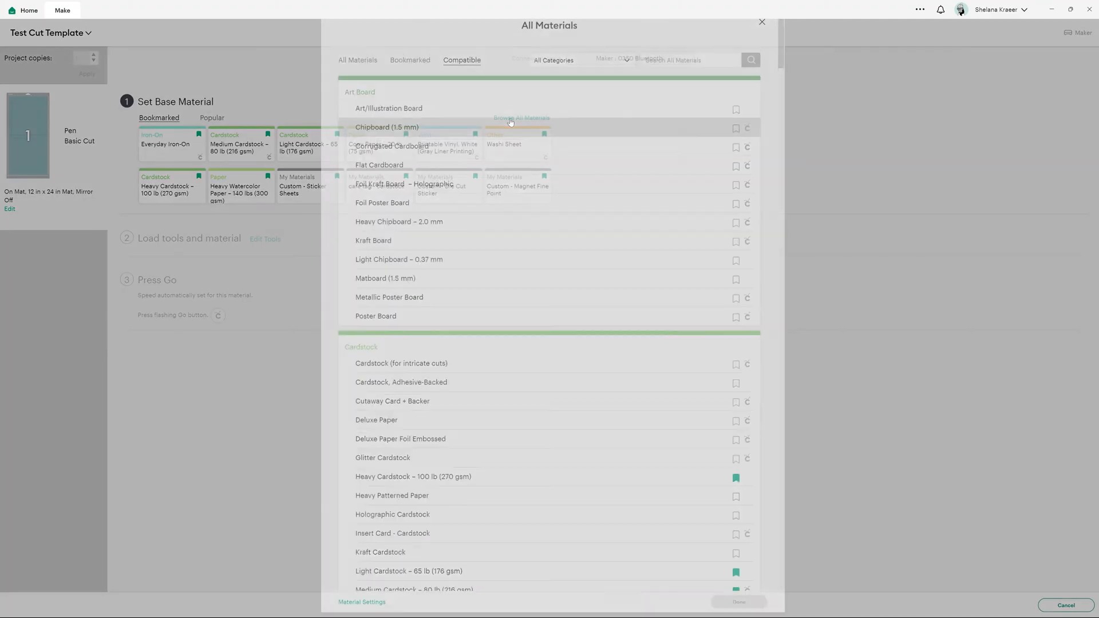
scroll(549, 310, down, 8)
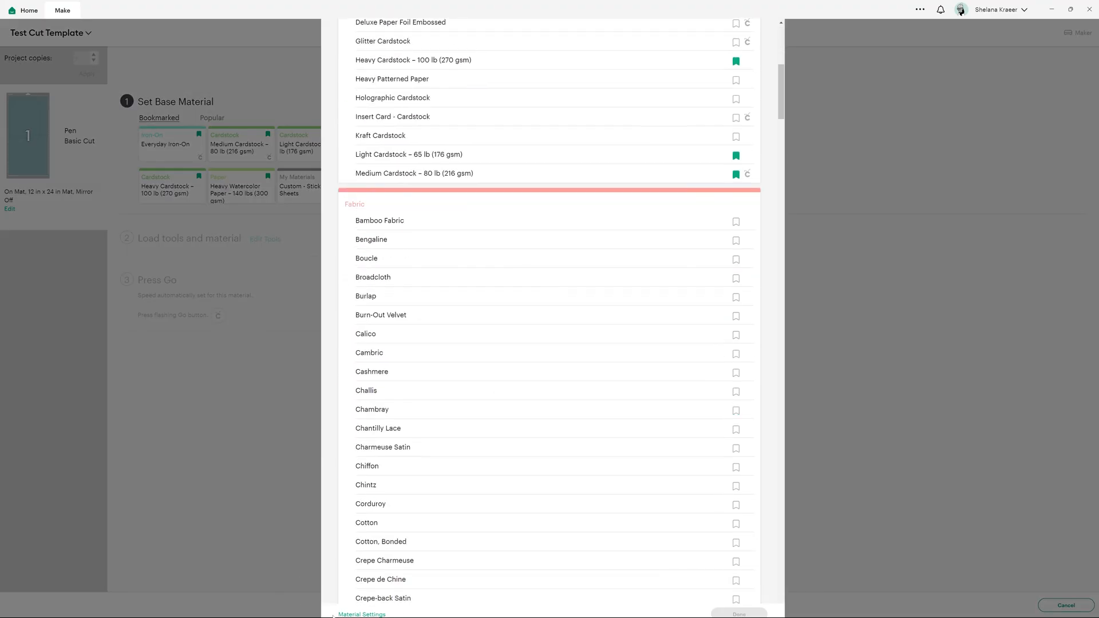
click(350, 614)
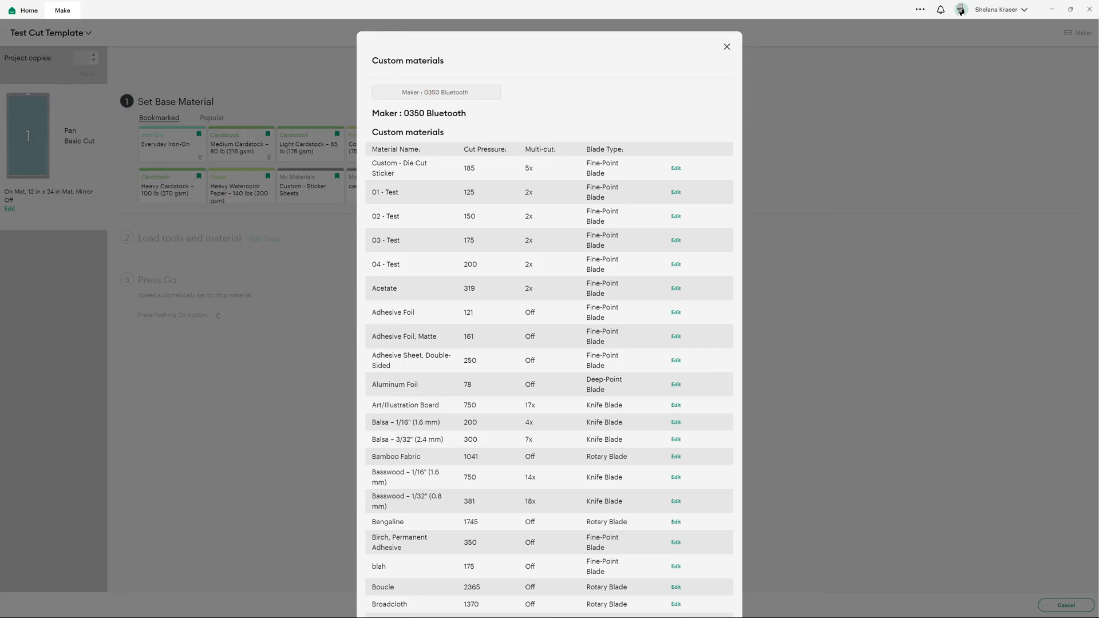
scroll(545, 462, down, 4)
scroll(546, 462, down, 10)
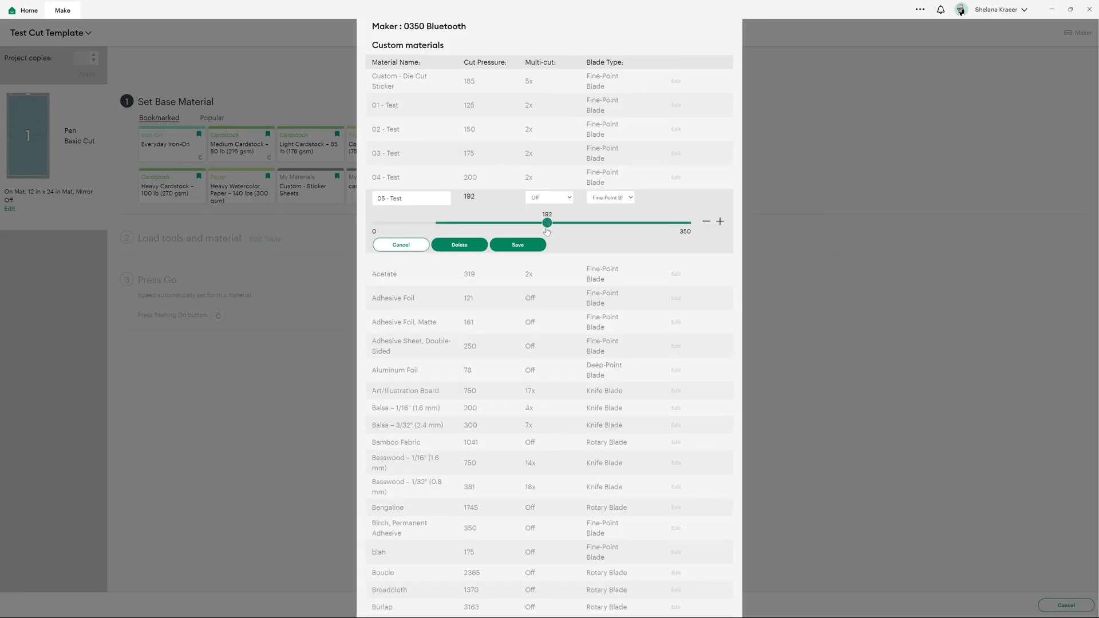
drag(547, 231, 576, 228)
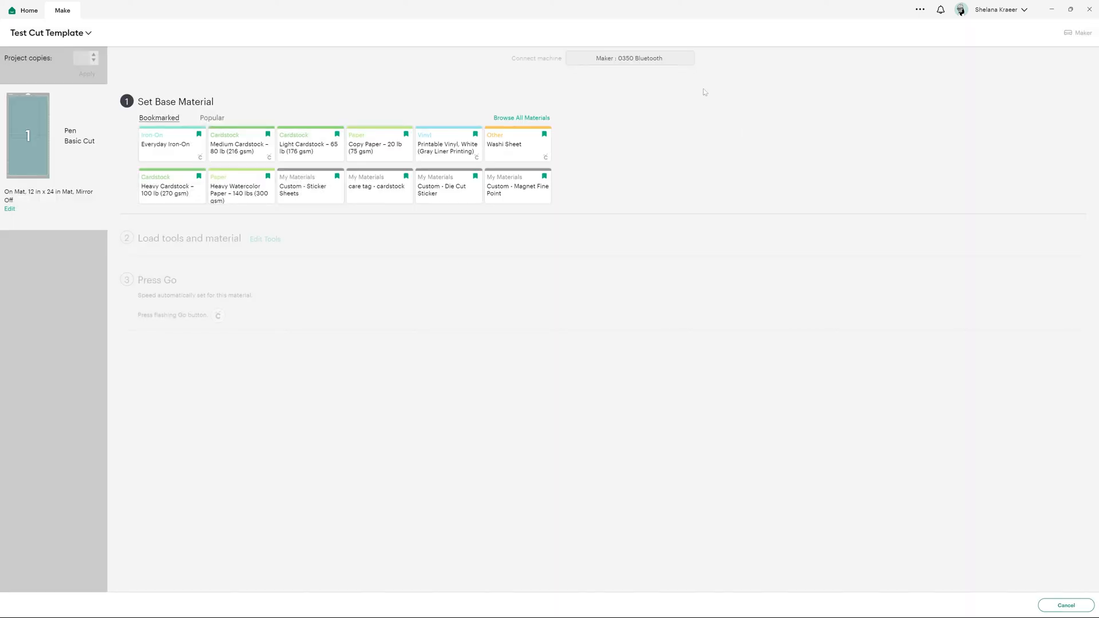
- Search all materials for "test" and set the base material to 01 - Test
click(515, 117)
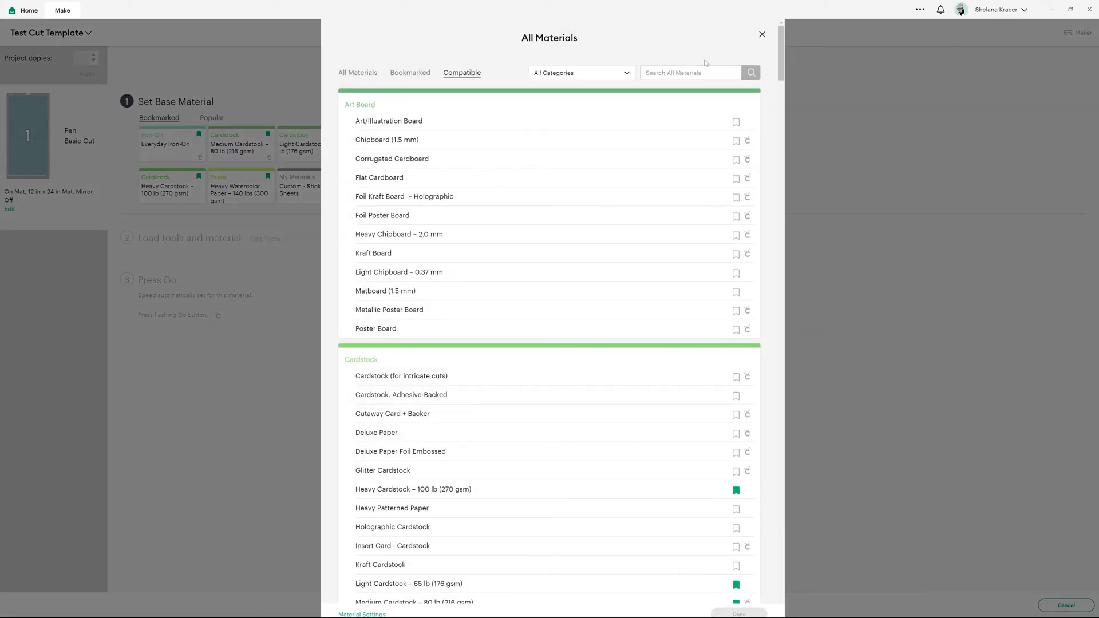
text(test)
key(Return)
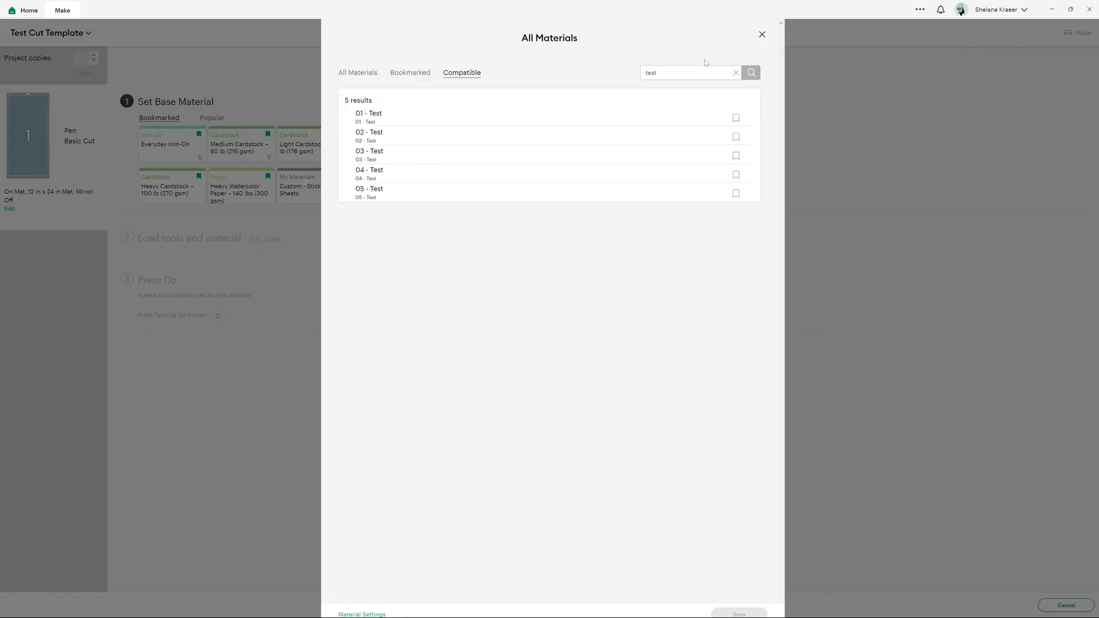
click(501, 117)
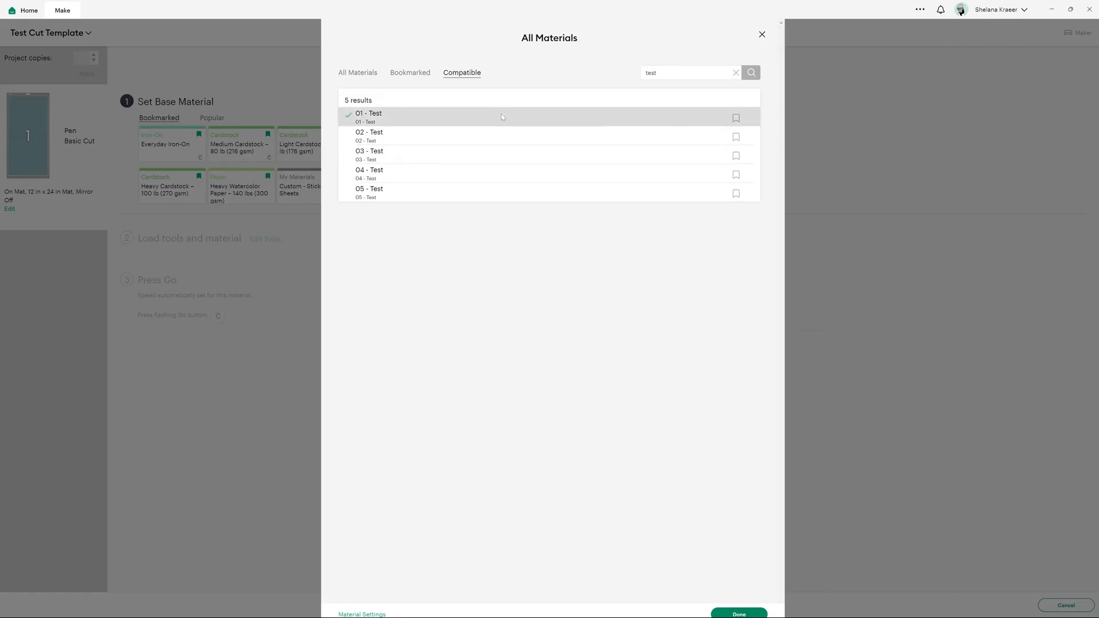
click(741, 611)
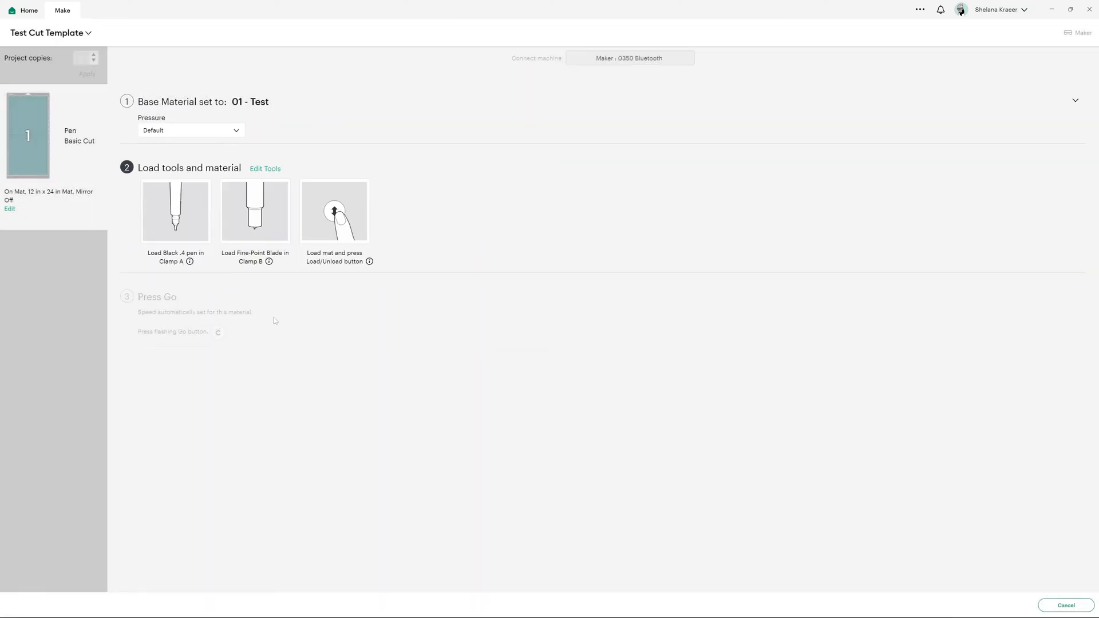